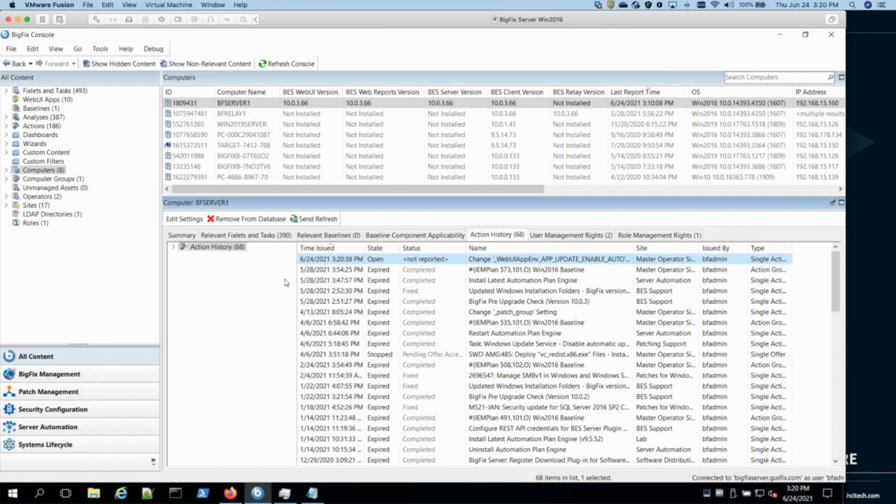
Step: Check the completion status of the Change '_WebUIAppEnv_APP_UPDATE_ENABLE_AUTO' Setting action in the Actions list
click(43, 126)
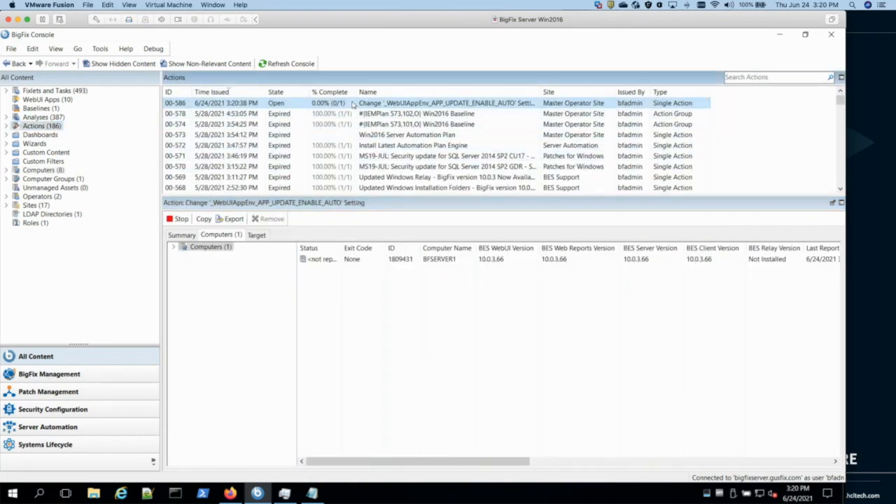
right_click(353, 103)
click(369, 107)
click(94, 139)
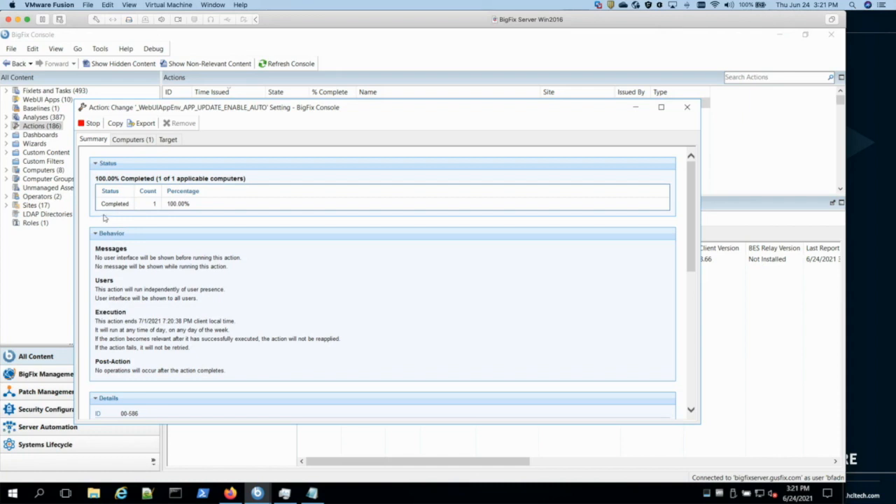
click(688, 107)
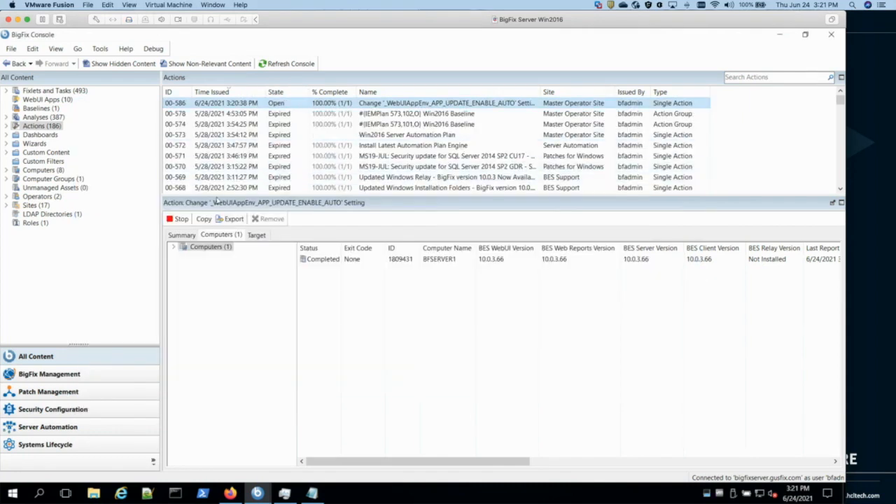
click(182, 236)
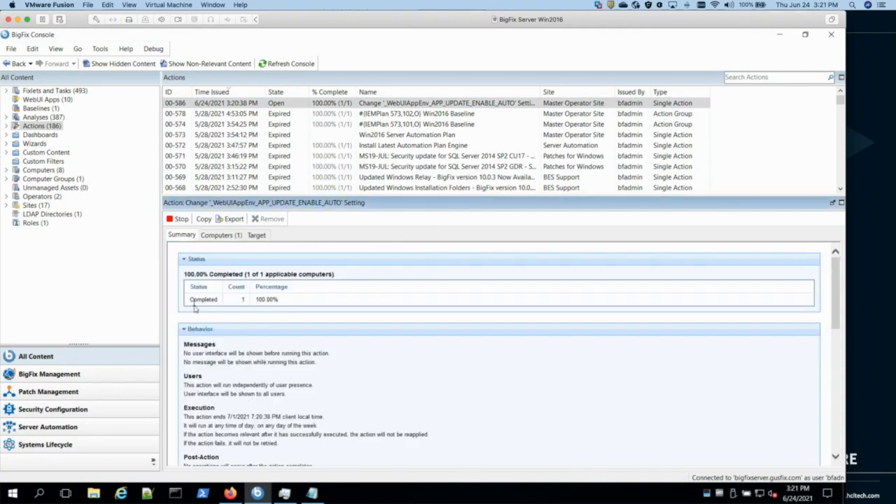
scroll(196, 313, down, 5)
Step: Open the action's target computer BFSERVER1 and check its client settings for _WebUIAppEnv_APP_UPDATE_ENABLE_AUTO
click(219, 235)
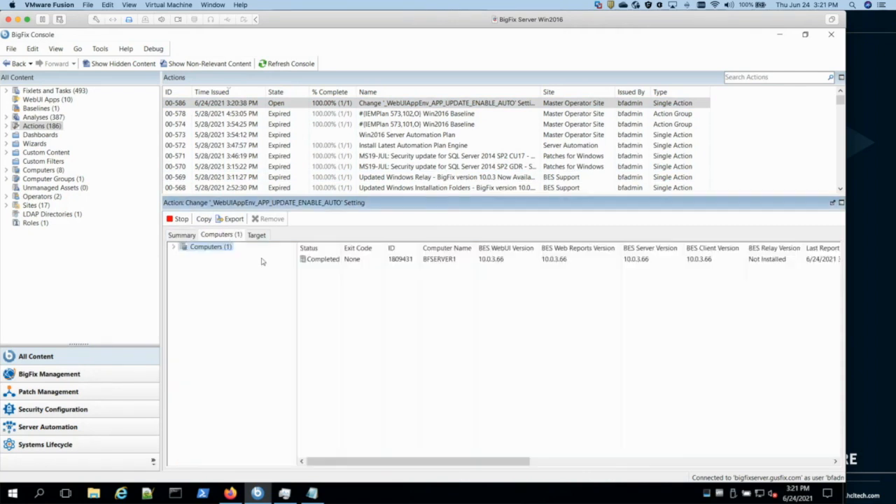
click(454, 260)
double_click(457, 262)
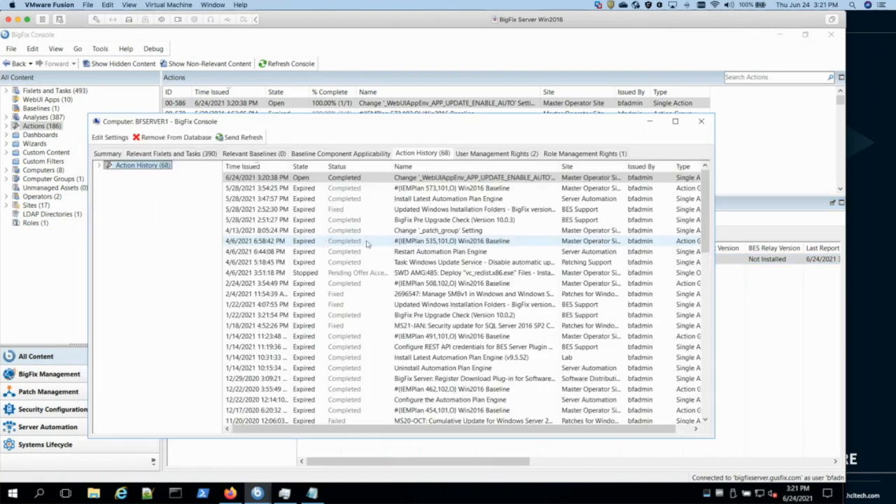
click(103, 155)
scroll(244, 304, down, 10)
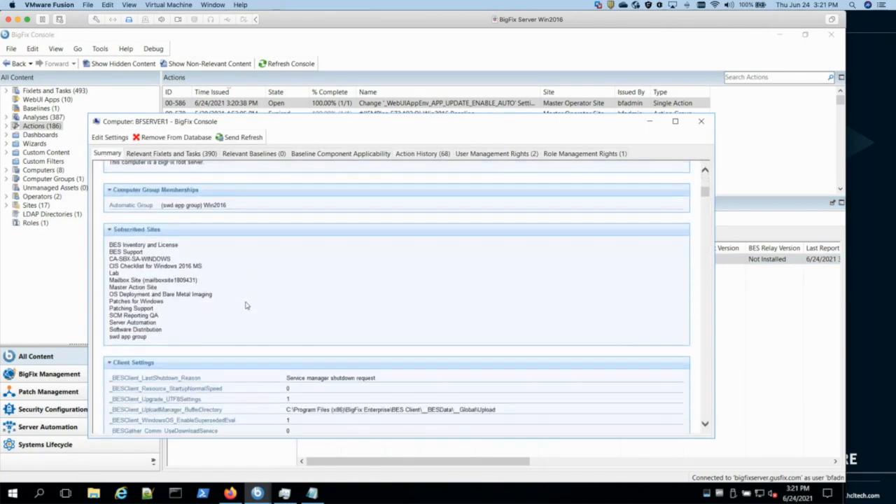
scroll(246, 305, down, 4)
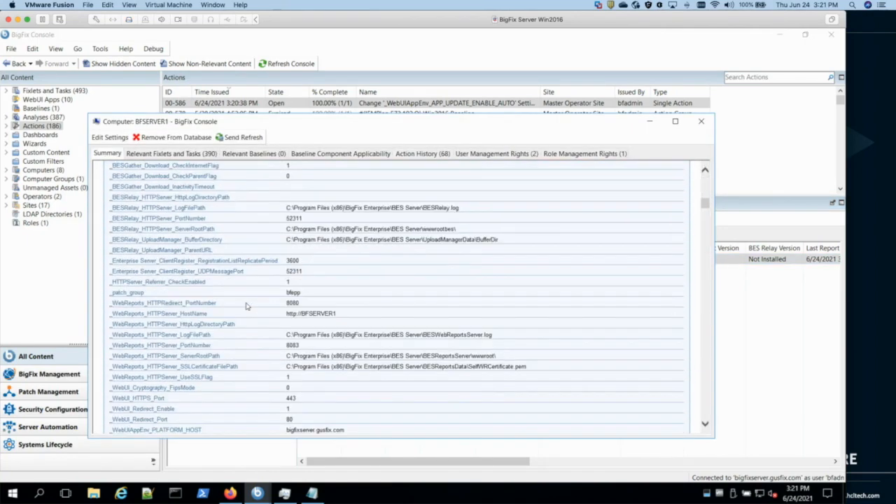
scroll(246, 306, down, 1)
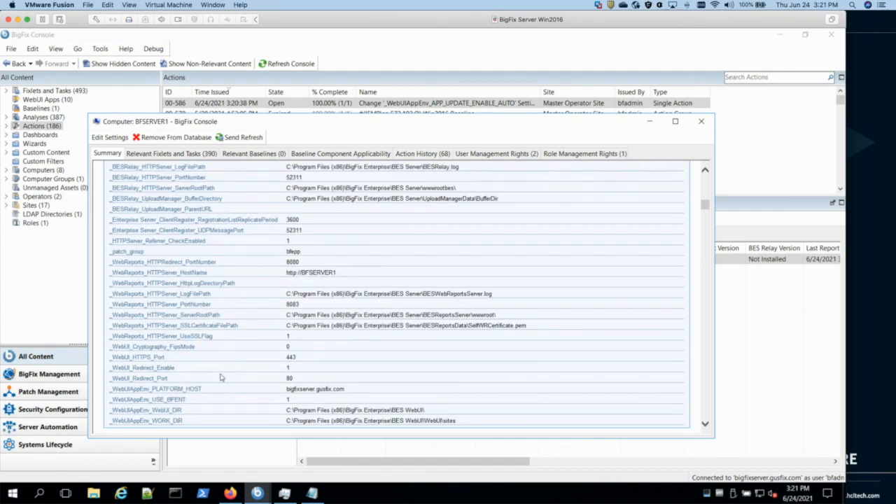
scroll(248, 406, down, 2)
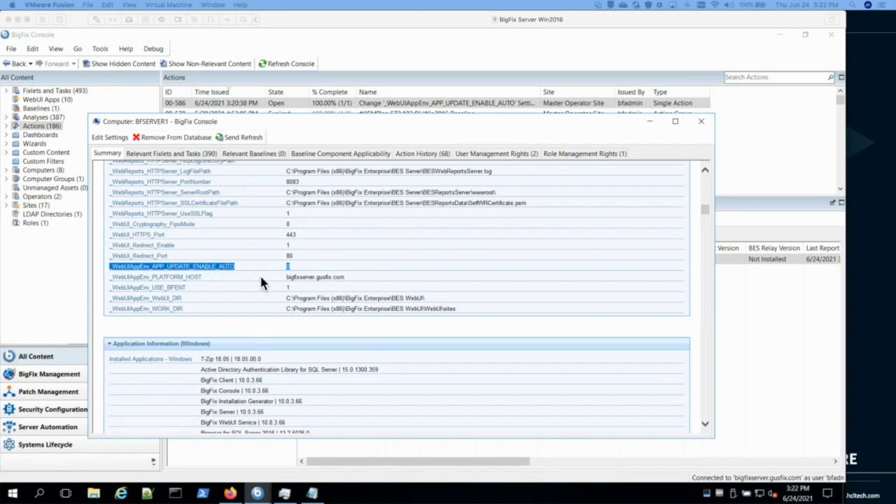
Step: Switch to Task Manager, restart the BESWebUI service, and display the running process details
click(288, 496)
click(285, 494)
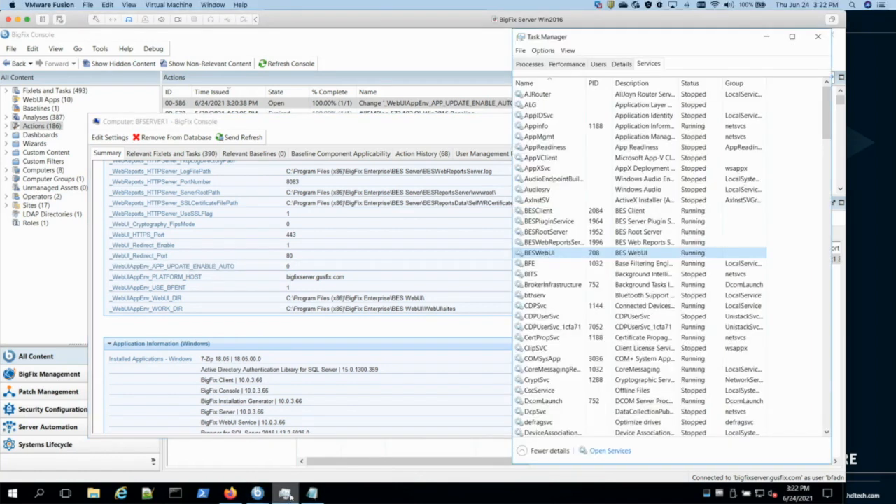
right_click(543, 255)
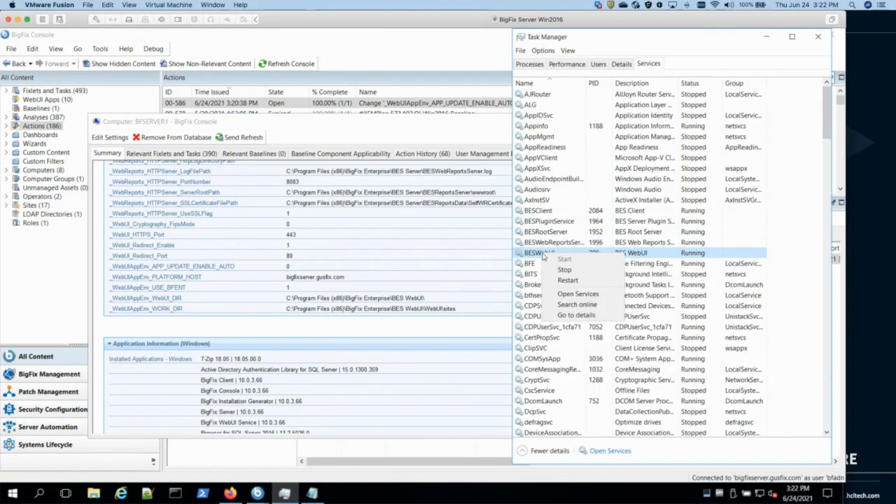
click(569, 280)
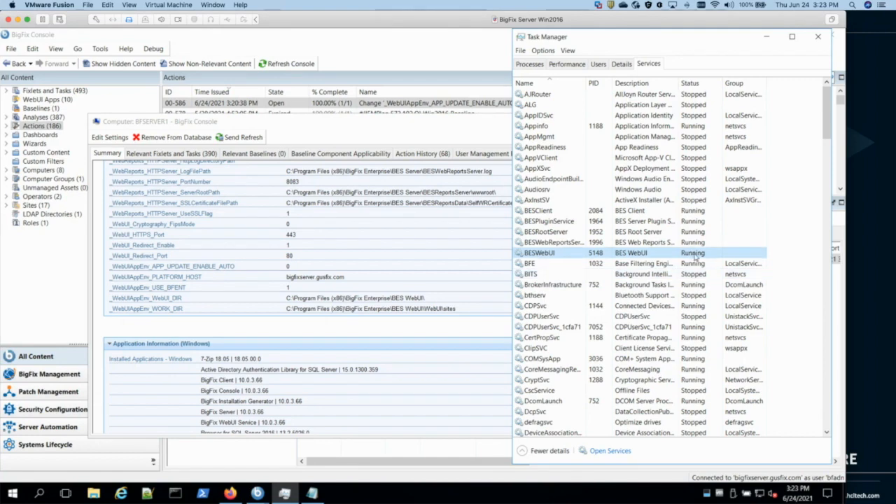
click(621, 64)
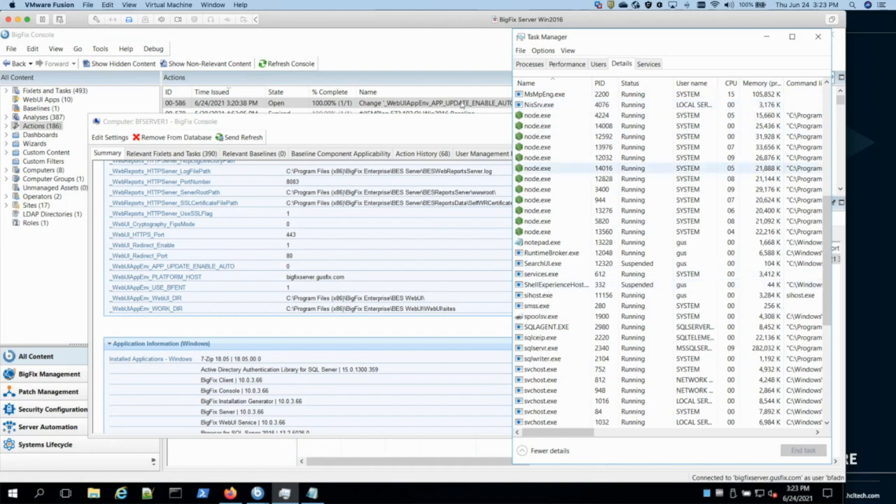
Step: Close the BFSERVER1 computer window, switch to Firefox, and reload the BigFix WebUI login page
click(468, 136)
click(701, 121)
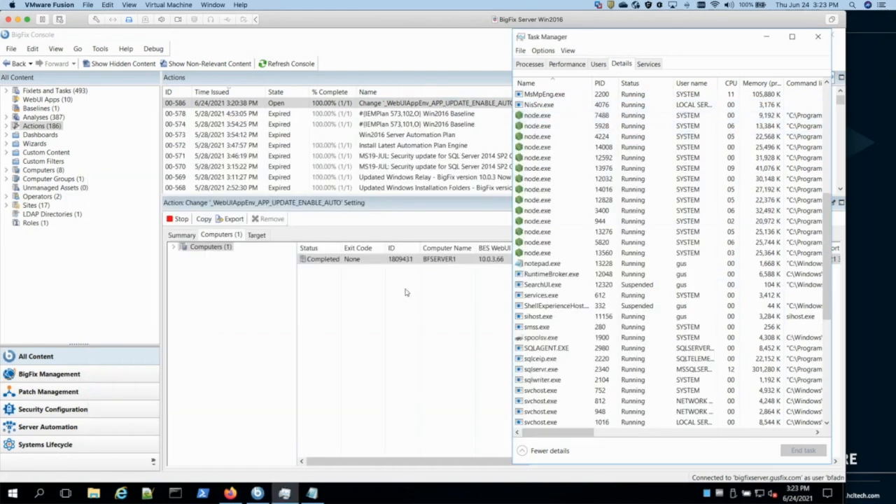
mouse_move(231, 493)
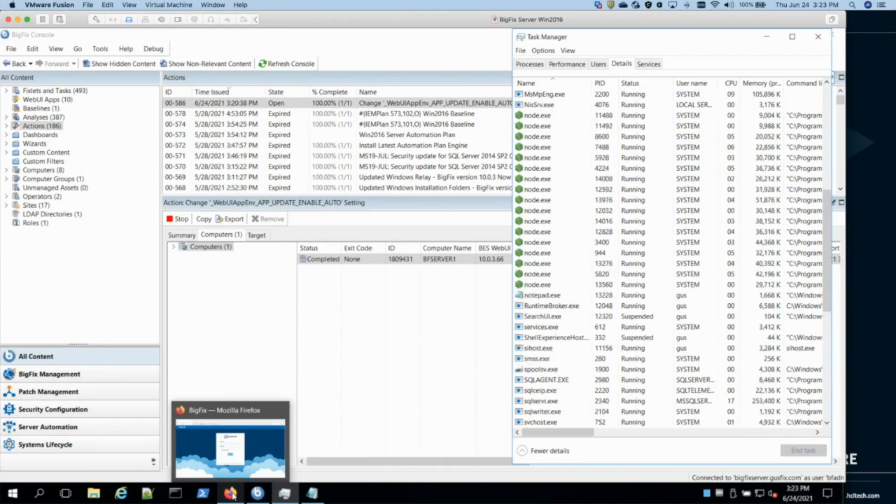
click(231, 493)
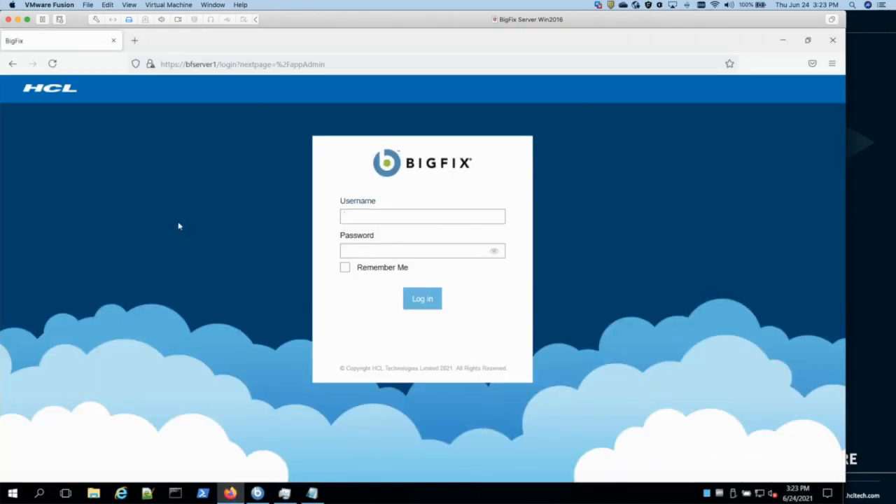
click(53, 63)
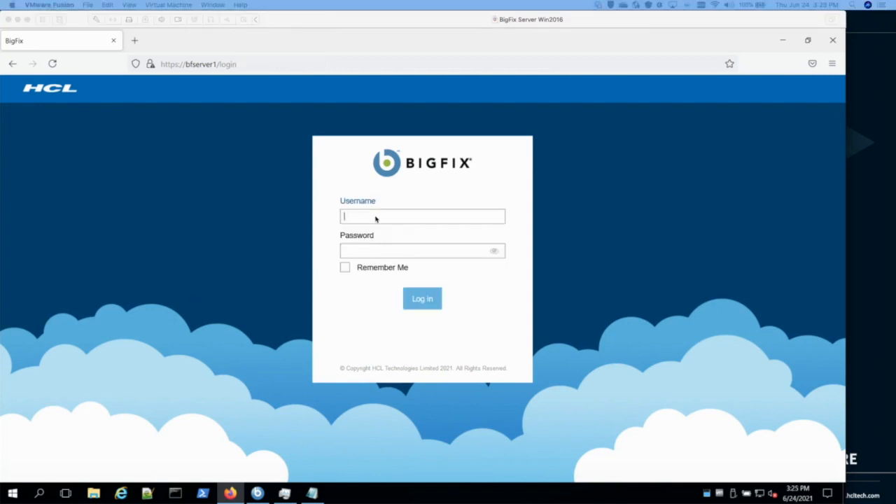
Step: Log in to the BigFix WebUI with the operator username and account password
click(376, 217)
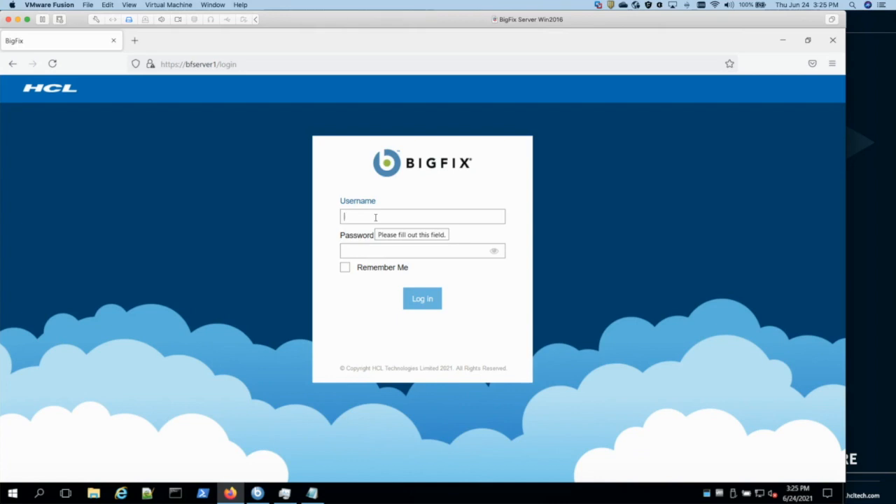
text(bfadmin)
key(Tab)
text(********)
key(Return)
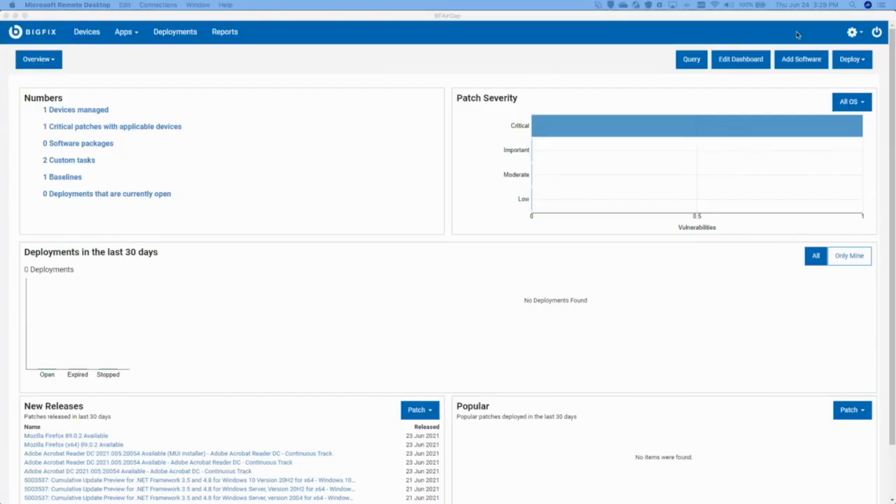
Step: Open the WebUI's Application Updates page and check the Auto Update status, update delay and current WebUI versions
click(853, 33)
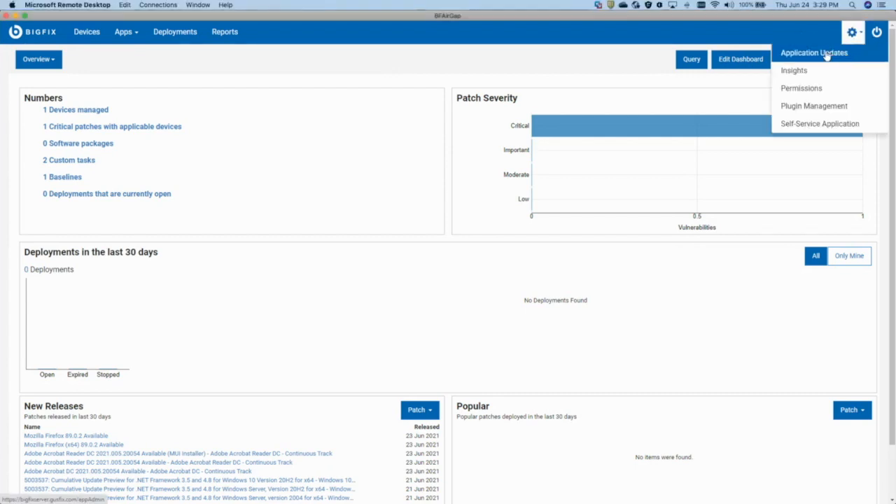
click(853, 54)
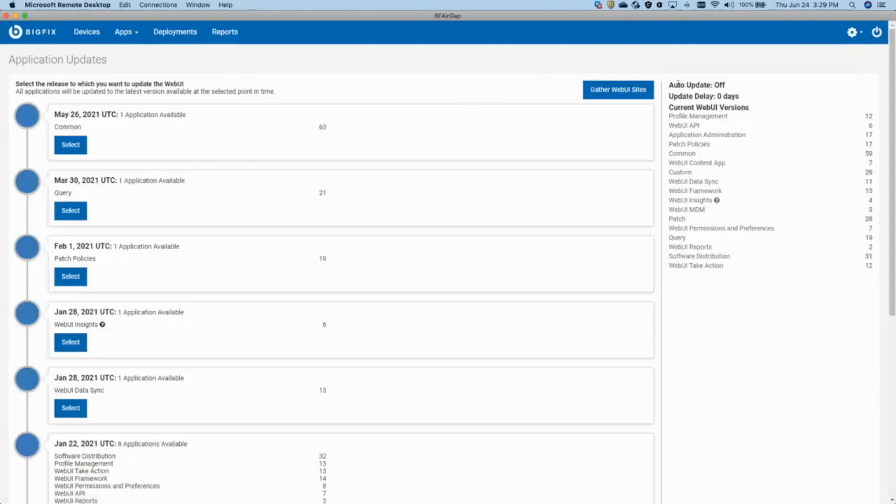
drag(669, 84, 732, 89)
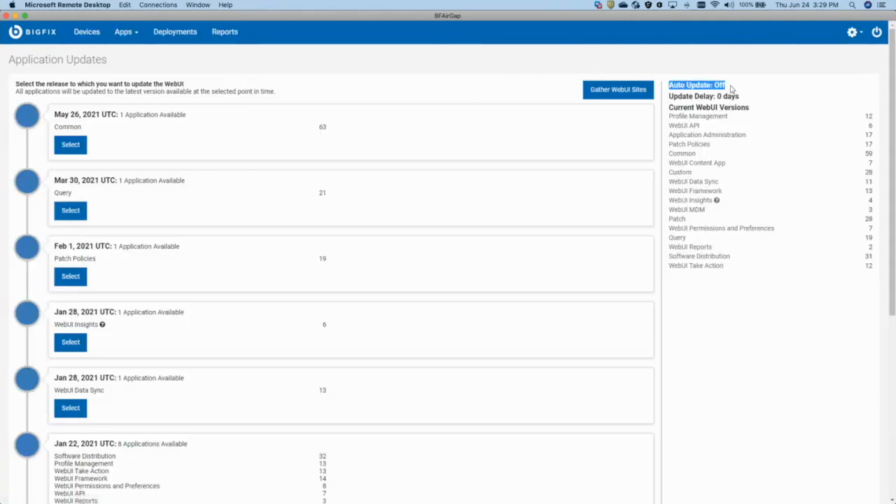
click(684, 84)
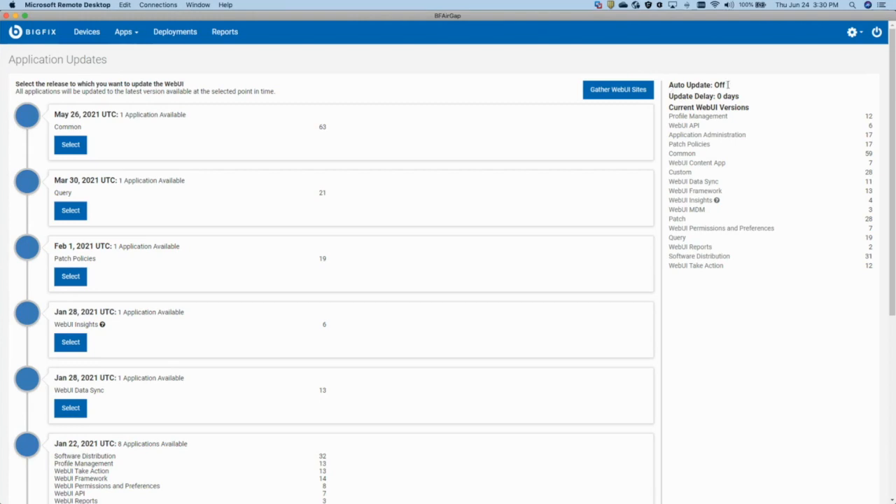
drag(727, 86, 709, 84)
click(711, 98)
drag(670, 117, 794, 273)
click(794, 273)
Step: Compare the Common application version offered in the May 26, 2021 release with its currently installed version
scroll(676, 263, down, 3)
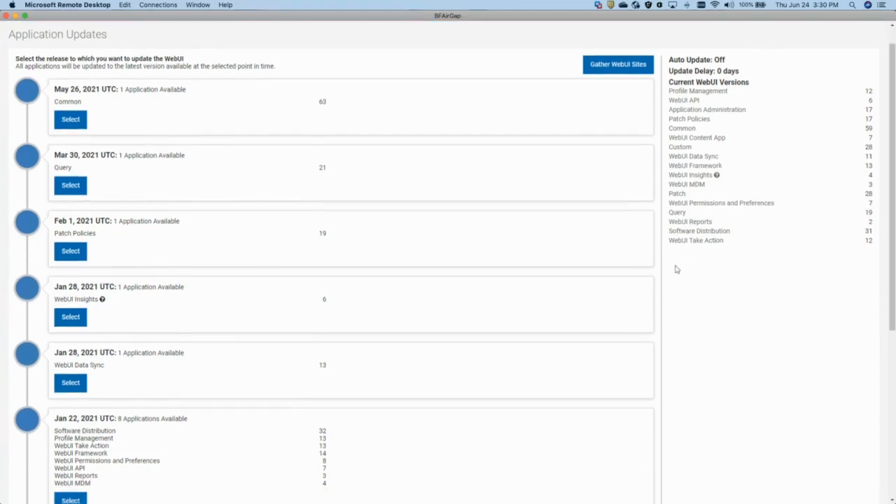
scroll(102, 126, up, 3)
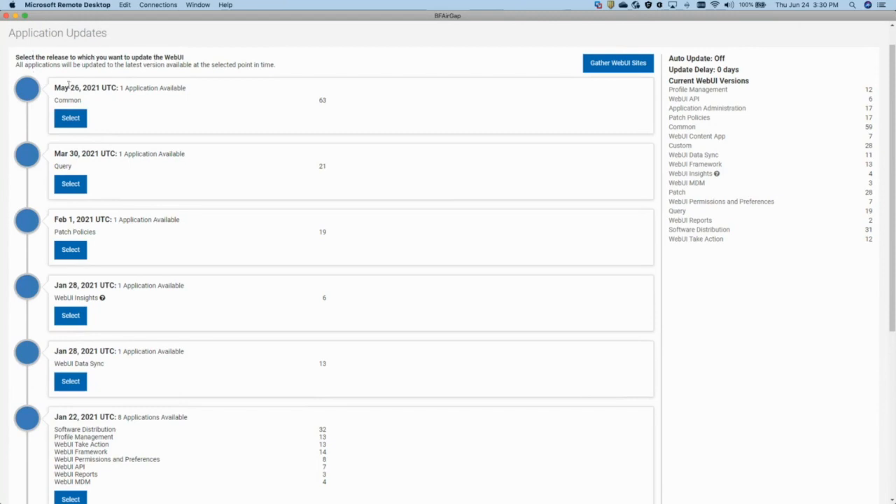
scroll(36, 174, down, 1)
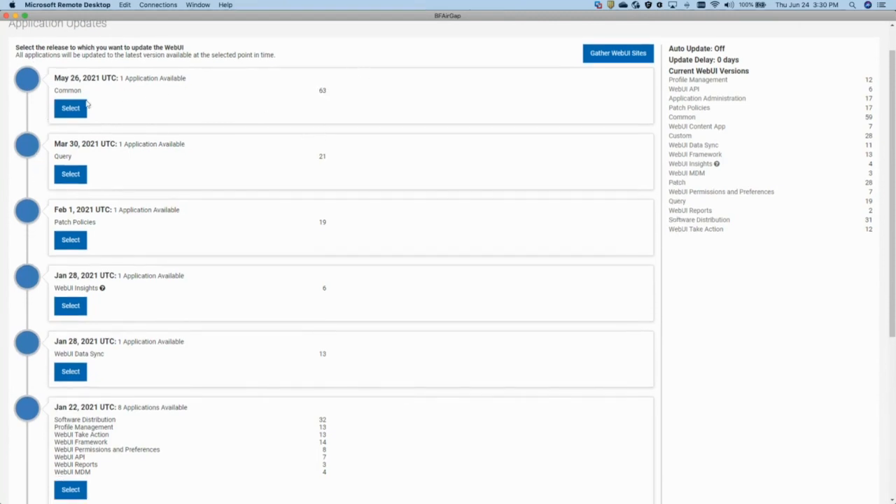
drag(56, 90, 86, 95)
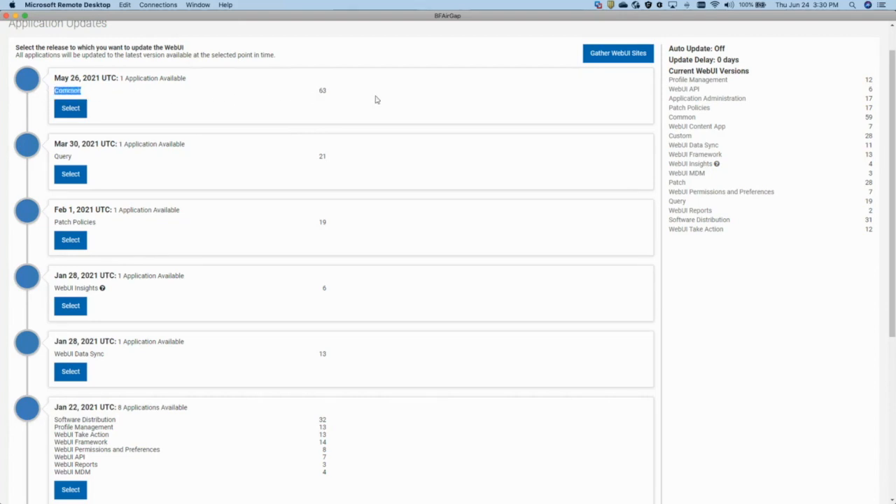
drag(319, 90, 329, 94)
double_click(866, 117)
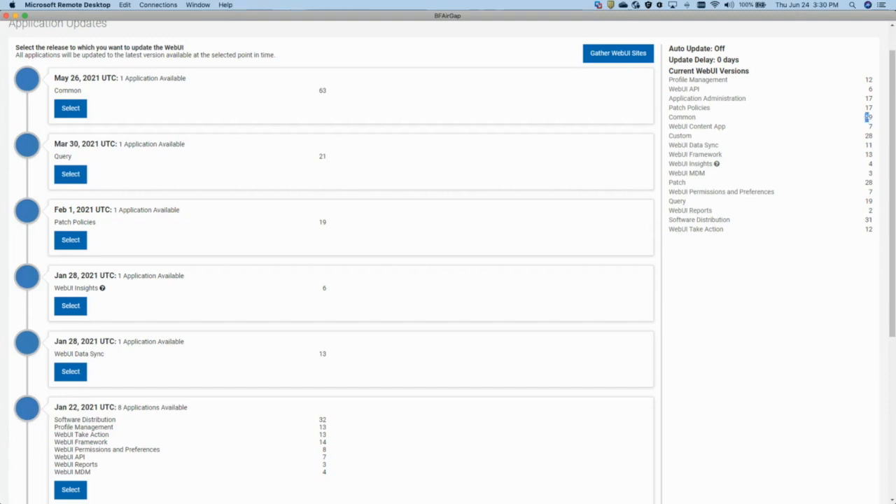
double_click(868, 117)
double_click(679, 117)
click(680, 117)
Step: Update the WebUI applications to the Jan 21, 2021 release
scroll(221, 242, down, 6)
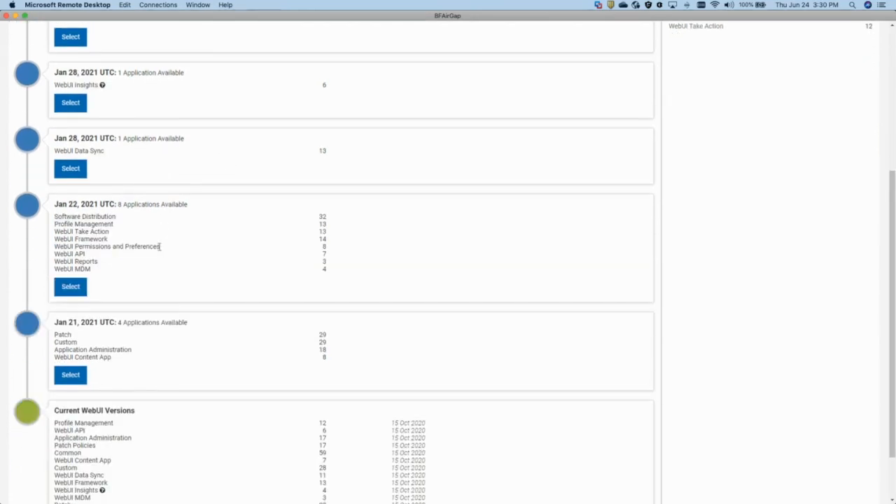
scroll(160, 254, down, 2)
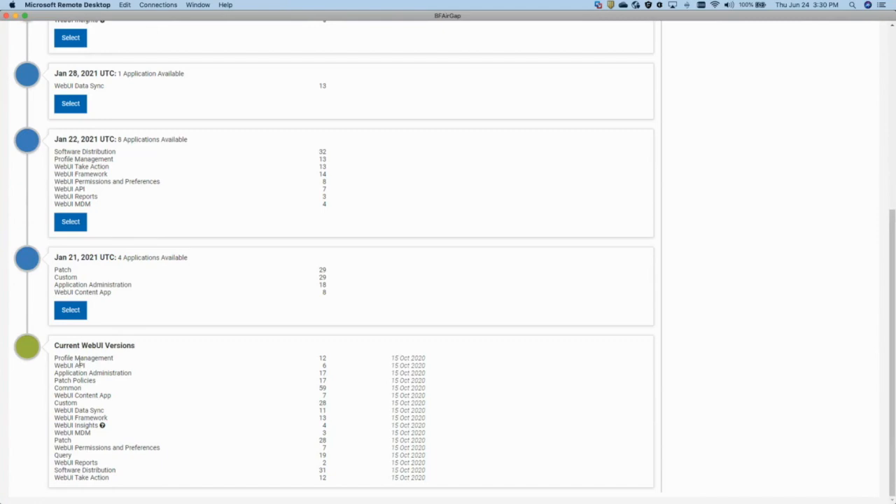
click(70, 309)
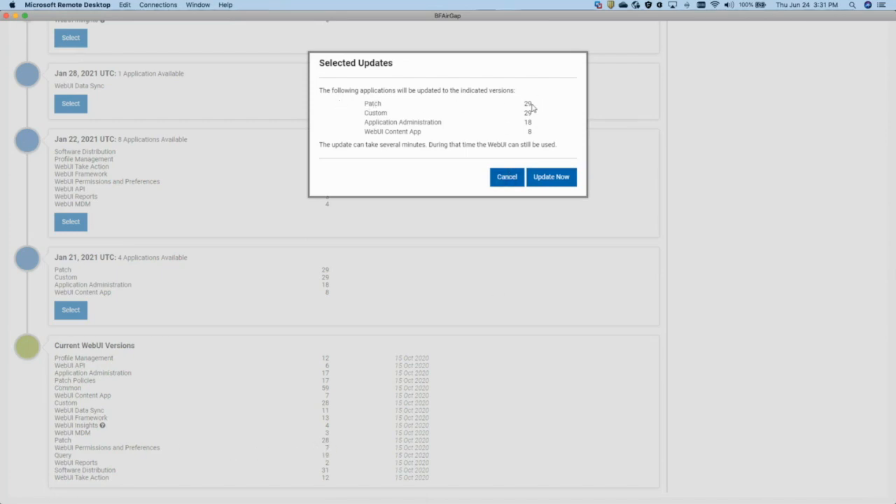
click(551, 178)
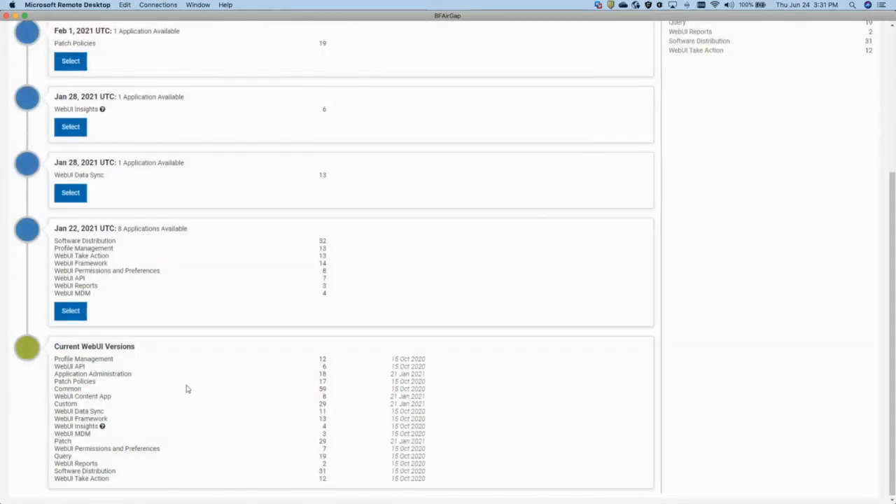
Step: Check the current versions and dates of Patch, Custom, WebUI Content App and Application Administration after the update
drag(55, 442, 429, 446)
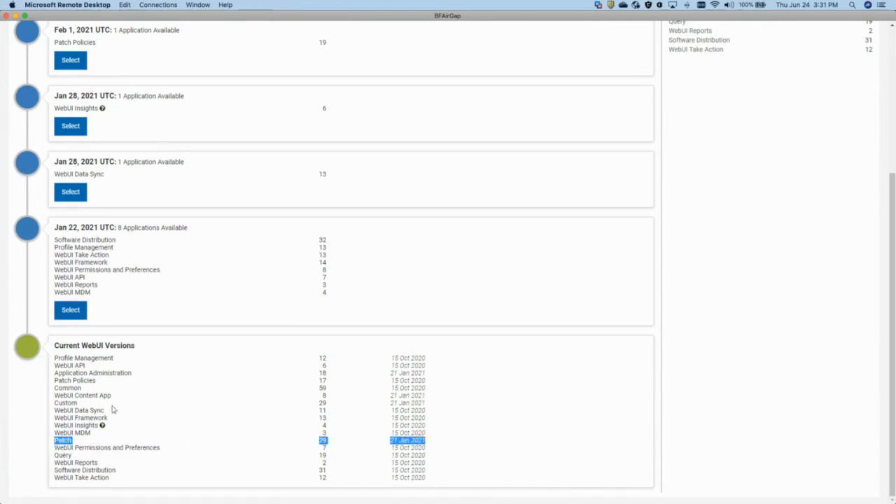
click(96, 404)
drag(96, 404, 424, 406)
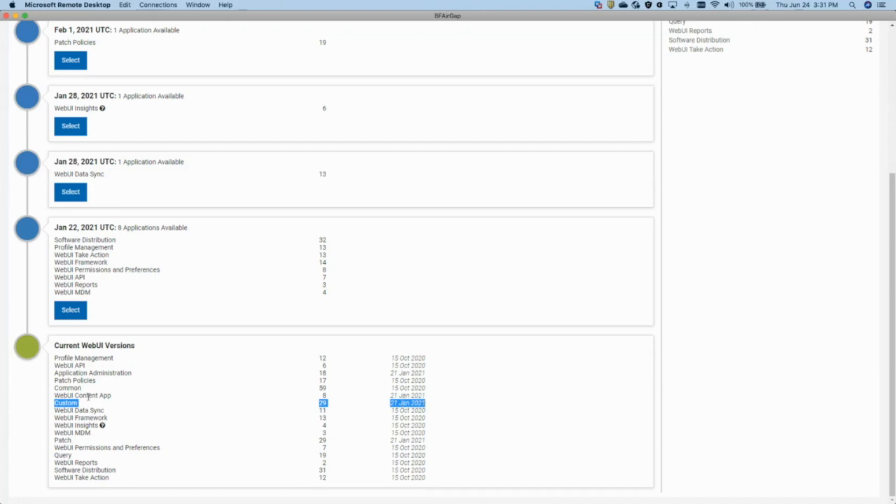
drag(56, 396, 424, 396)
drag(58, 371, 365, 382)
click(412, 371)
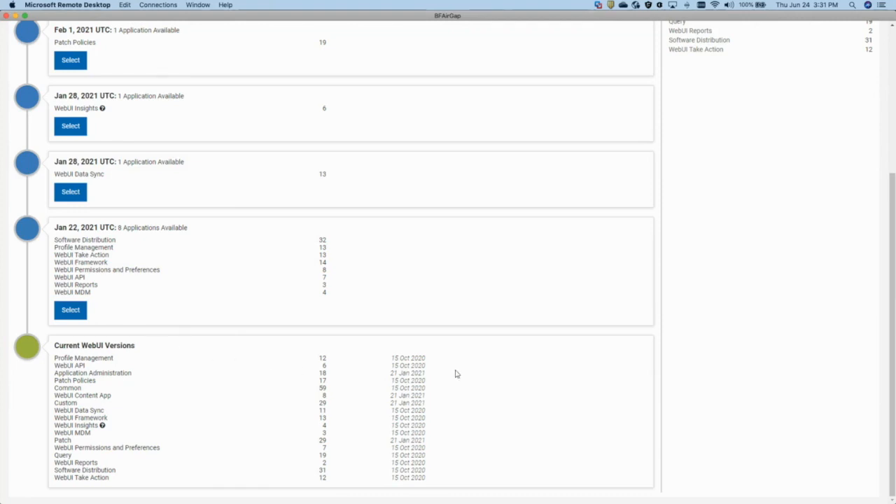
scroll(453, 375, up, 3)
scroll(452, 379, up, 2)
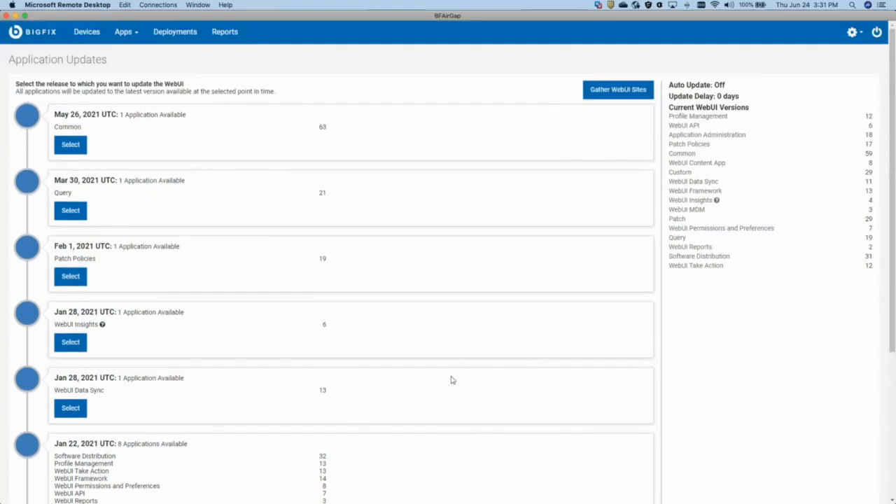
scroll(722, 129, up, 1)
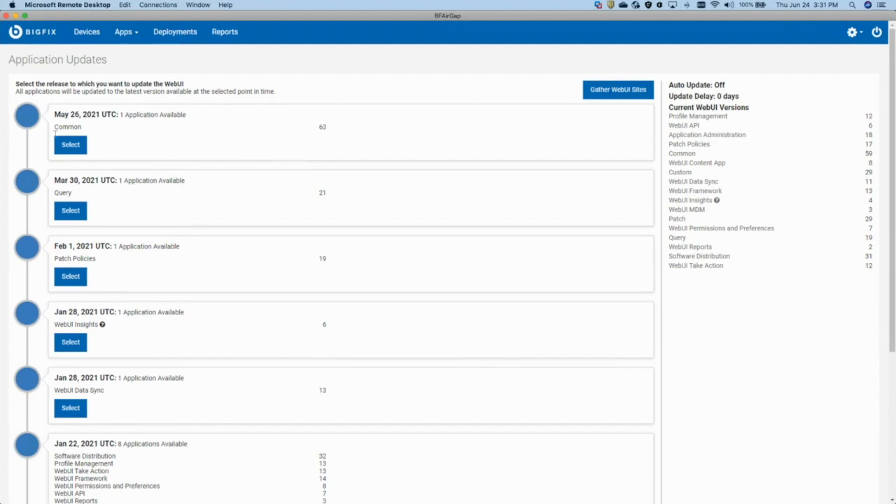